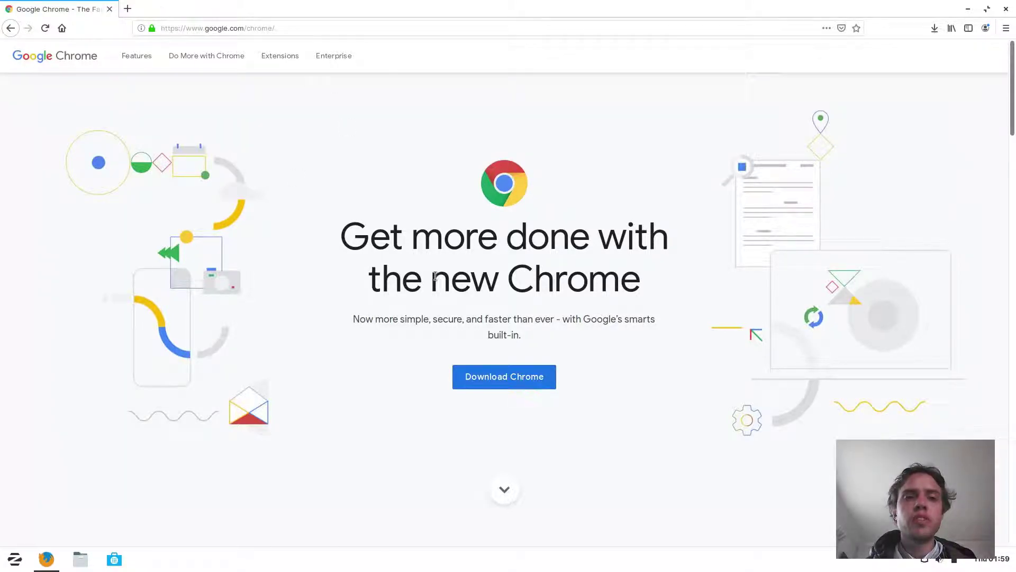
# Step: Accept the terms and save the 64-bit Chrome .deb package
pyautogui.click(508, 374)
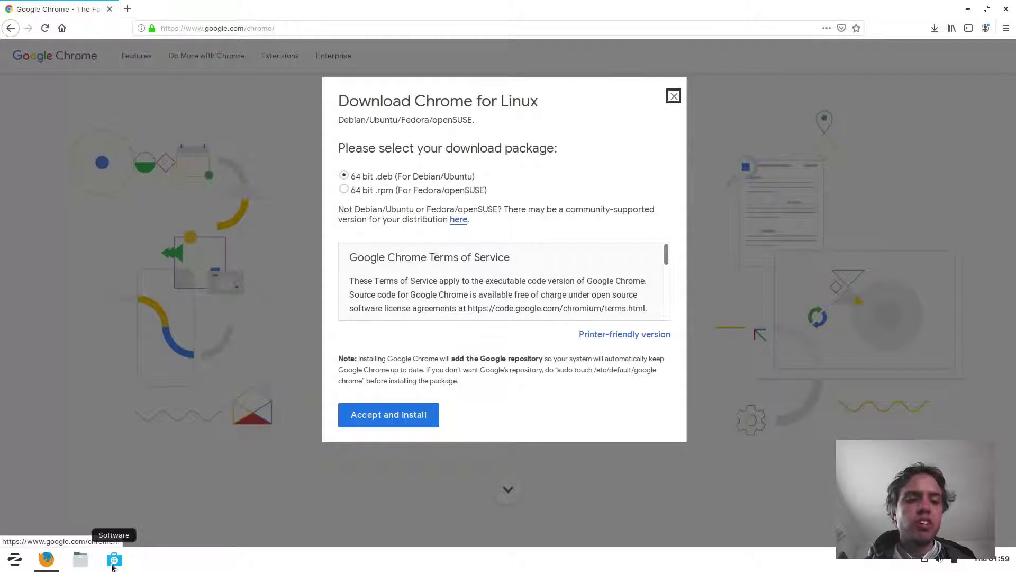
pyautogui.click(381, 420)
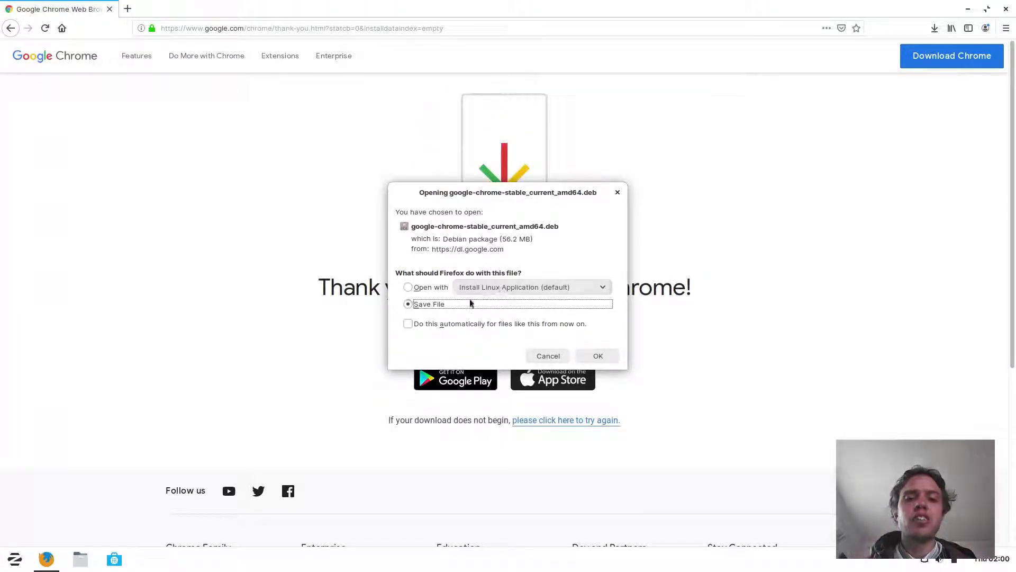
pyautogui.click(597, 354)
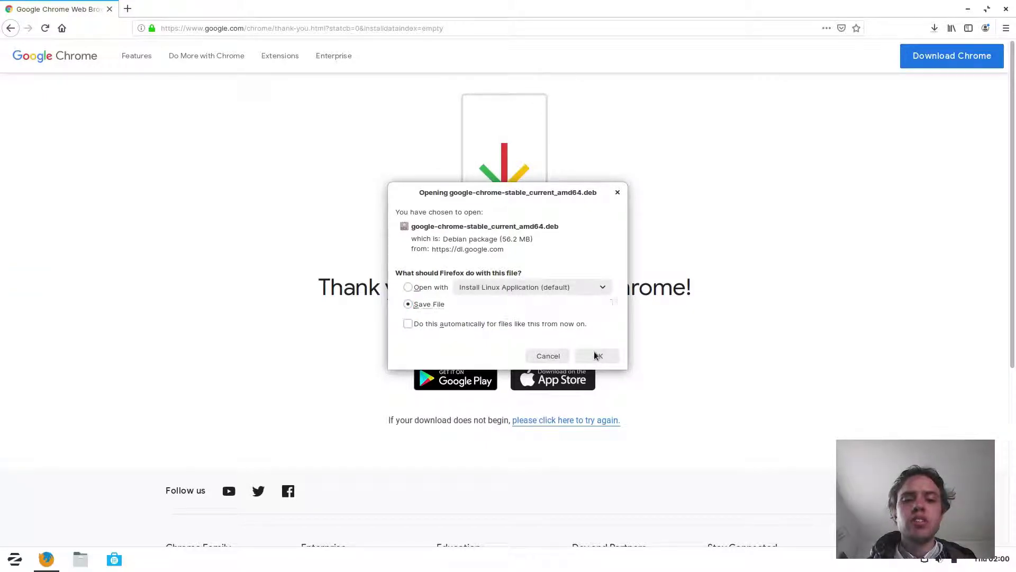
# Step: Cancel the duplicate Chrome download in the downloads list and close Firefox
pyautogui.click(933, 29)
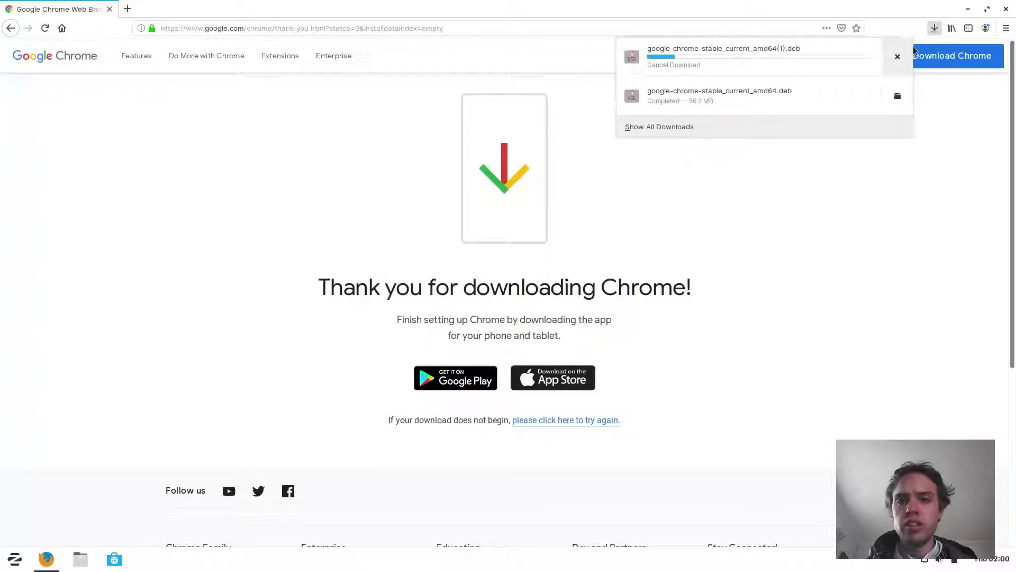
pyautogui.click(898, 57)
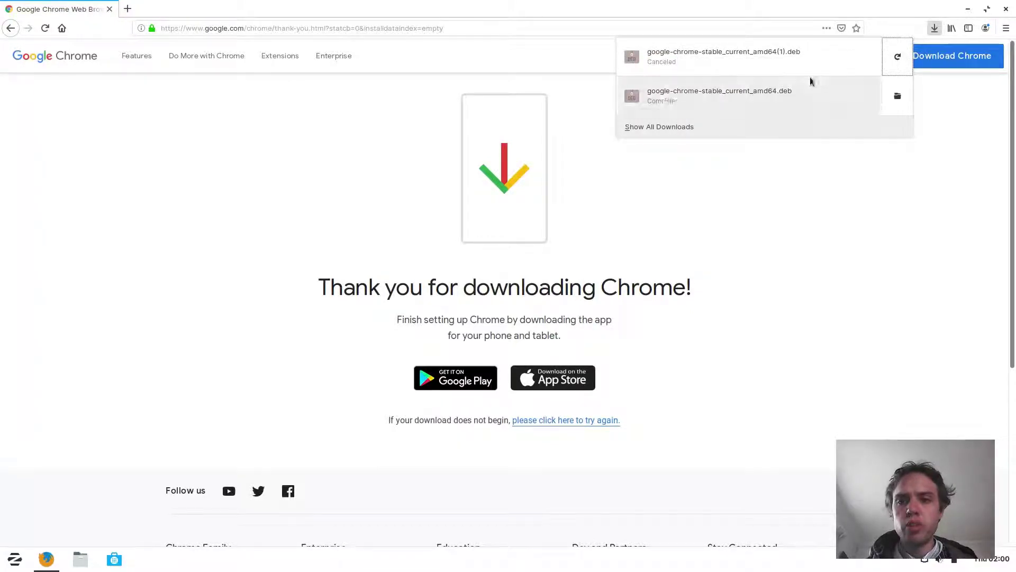
pyautogui.click(1006, 12)
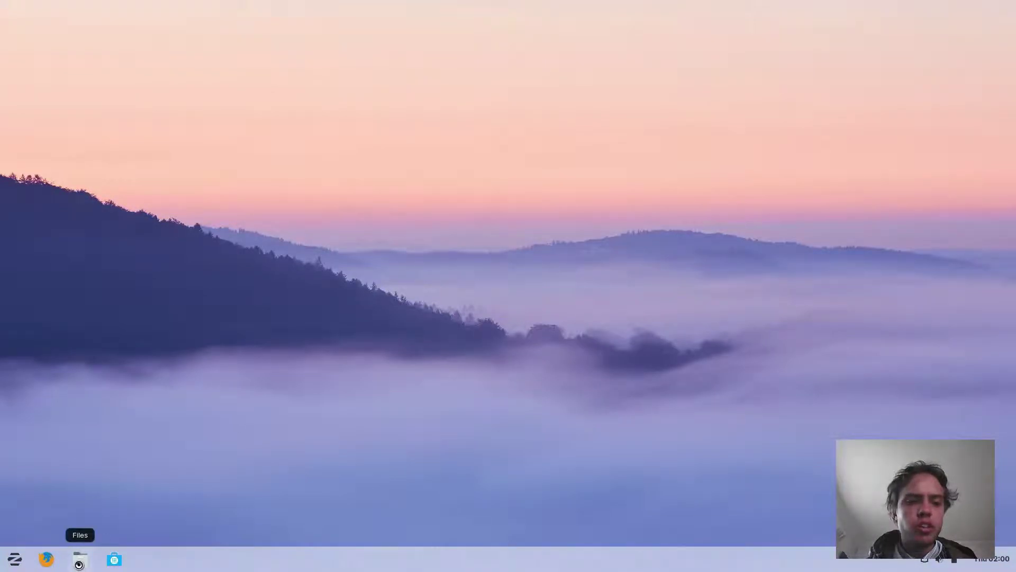
# Step: Open Files to the Downloads folder and view the Chrome .deb's actions without choosing one
pyautogui.click(80, 562)
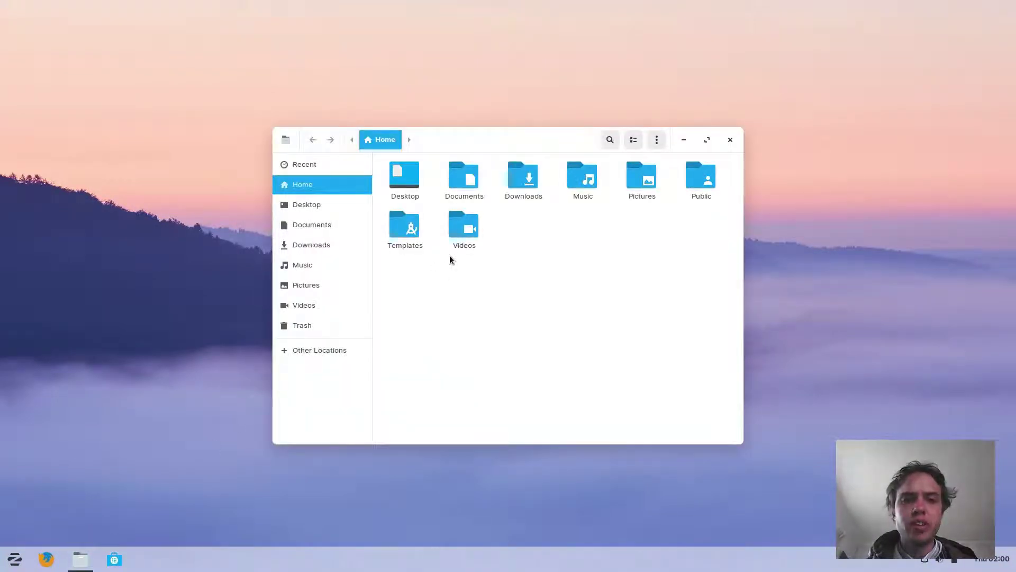
pyautogui.doubleClick(528, 183)
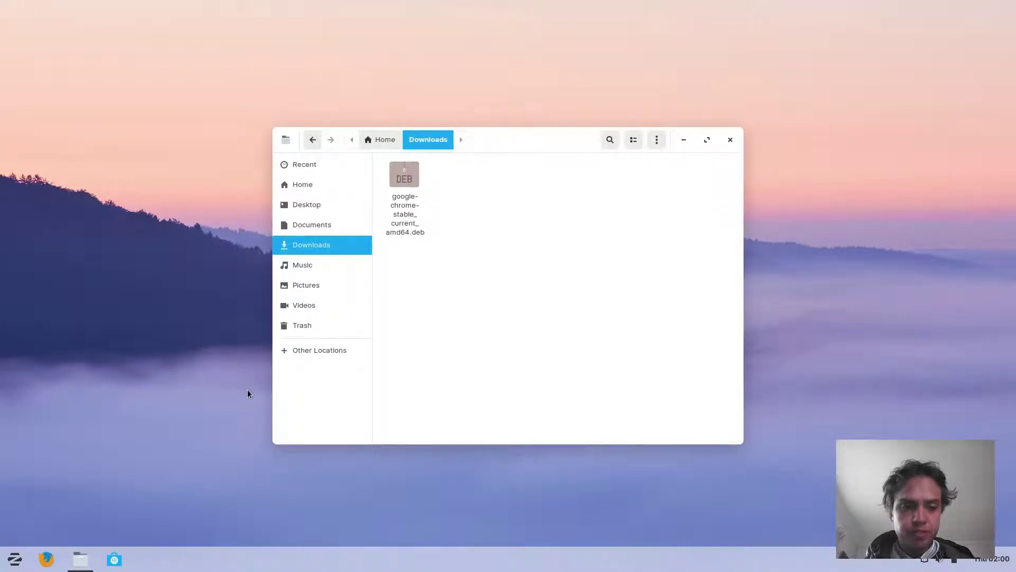
pyautogui.rightClick(398, 205)
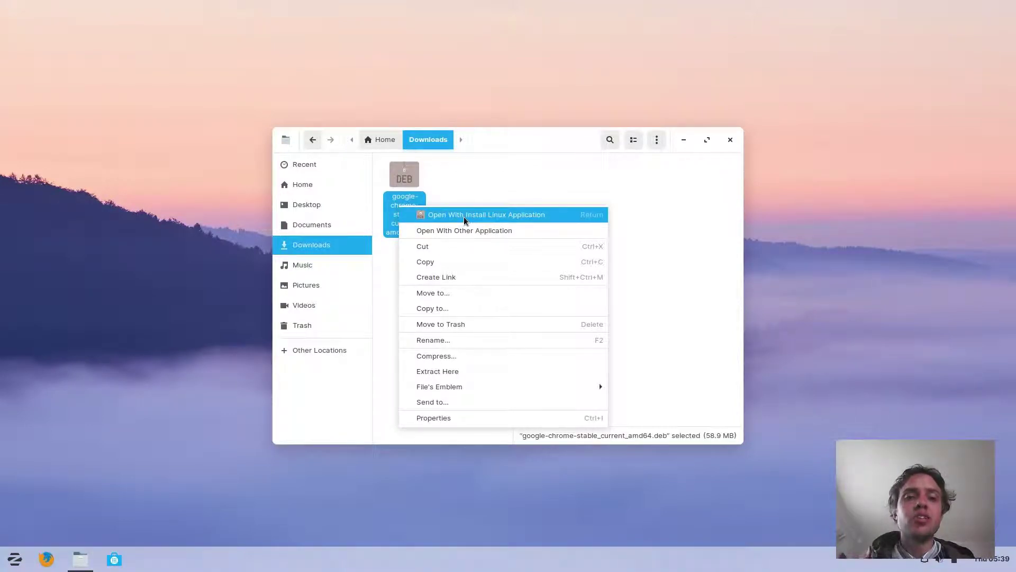
pyautogui.press('Escape')
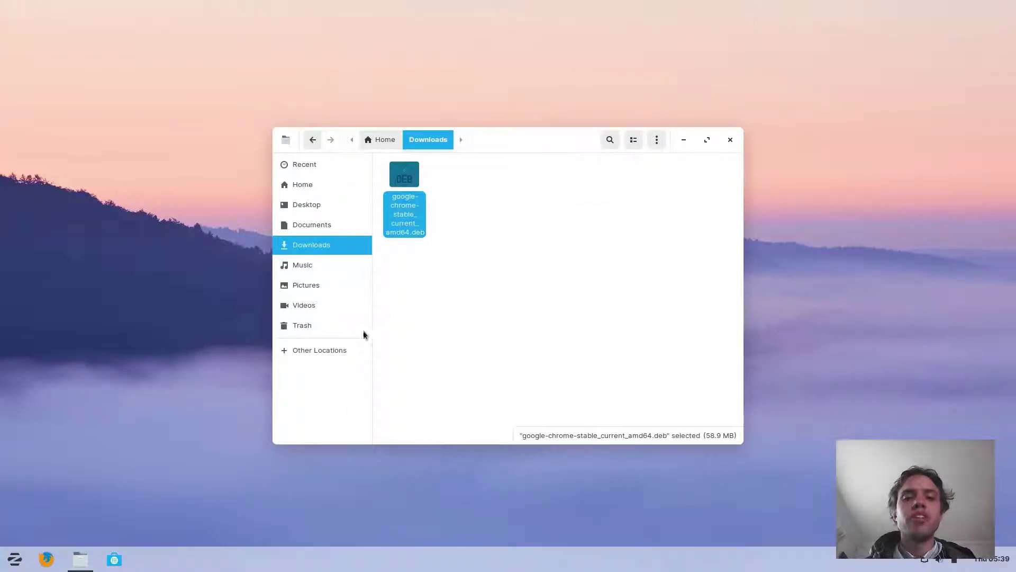
# Step: Search the Software store for 'gde' and open the GDebi Package Installer details page
pyautogui.click(116, 559)
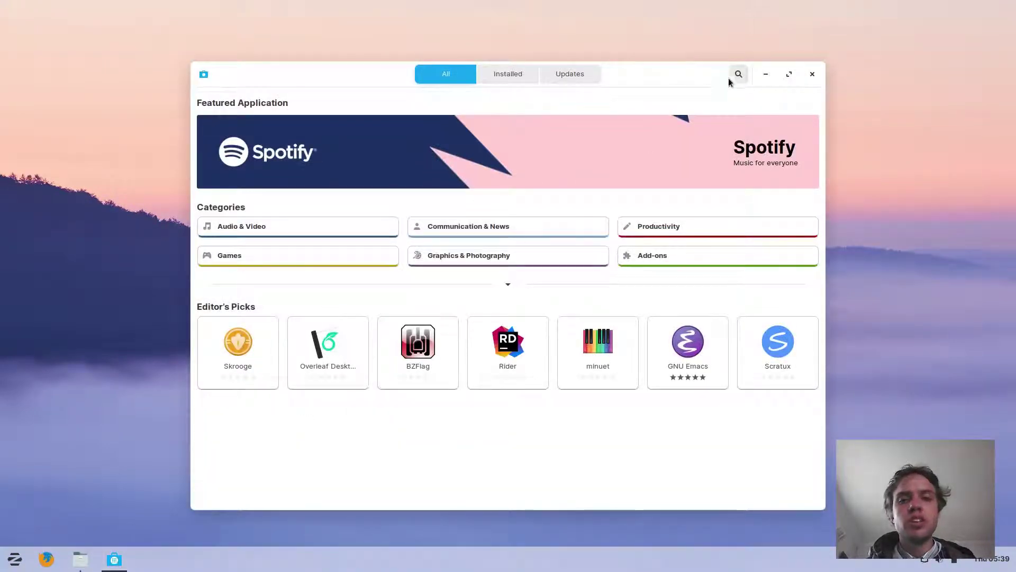
pyautogui.click(736, 74)
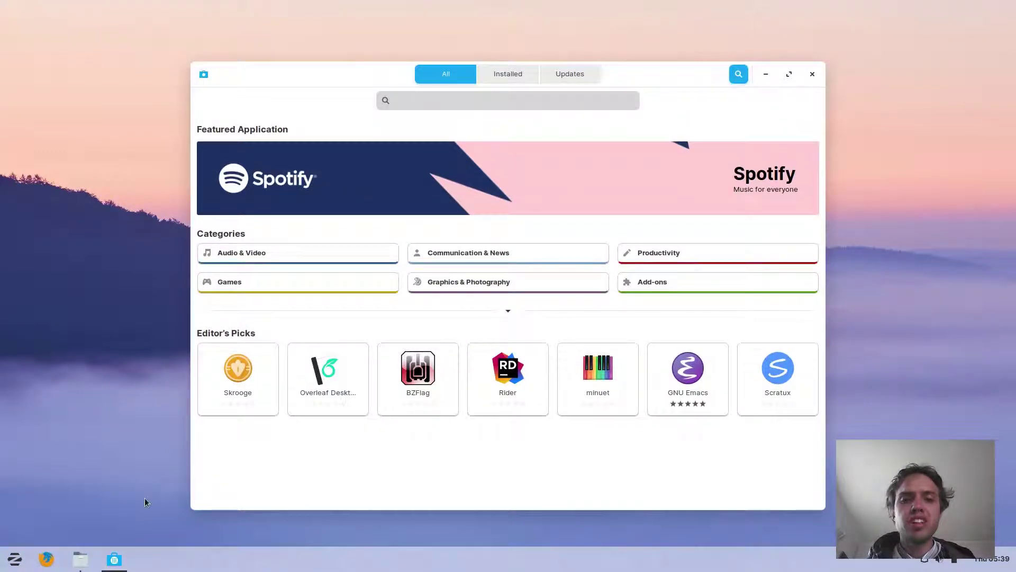
pyautogui.click(15, 562)
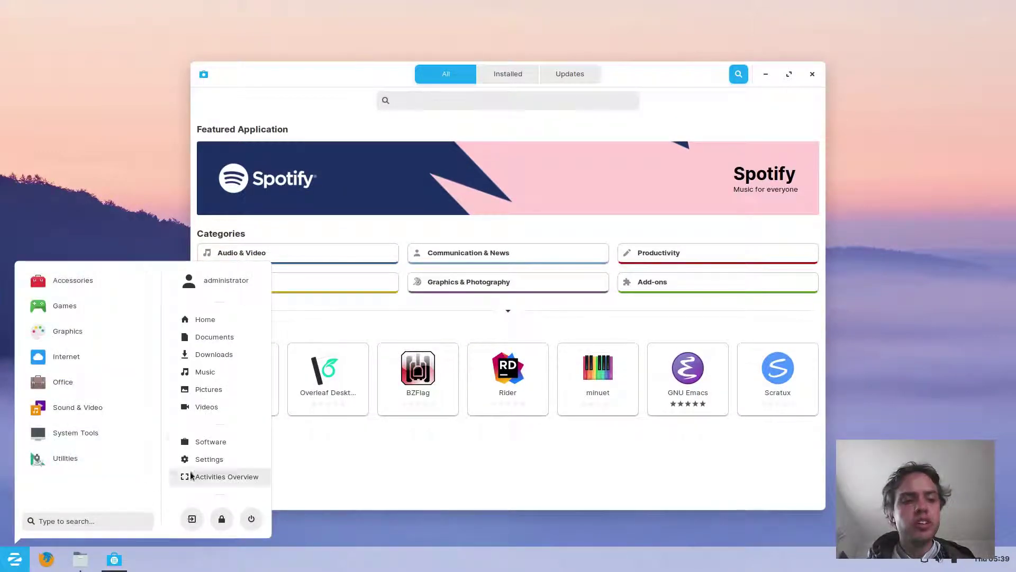
pyautogui.click(583, 106)
pyautogui.write('gde')
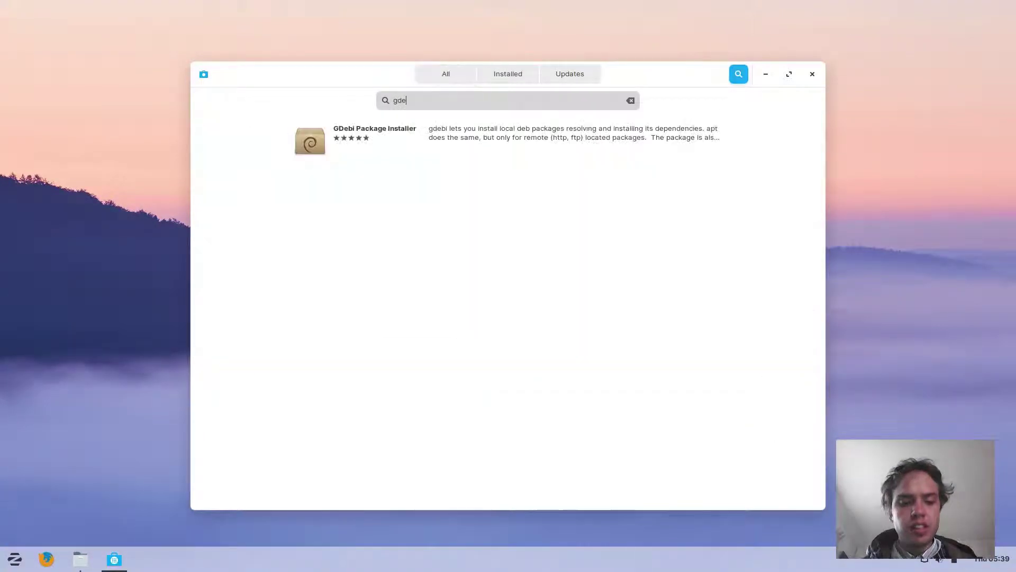
pyautogui.click(528, 130)
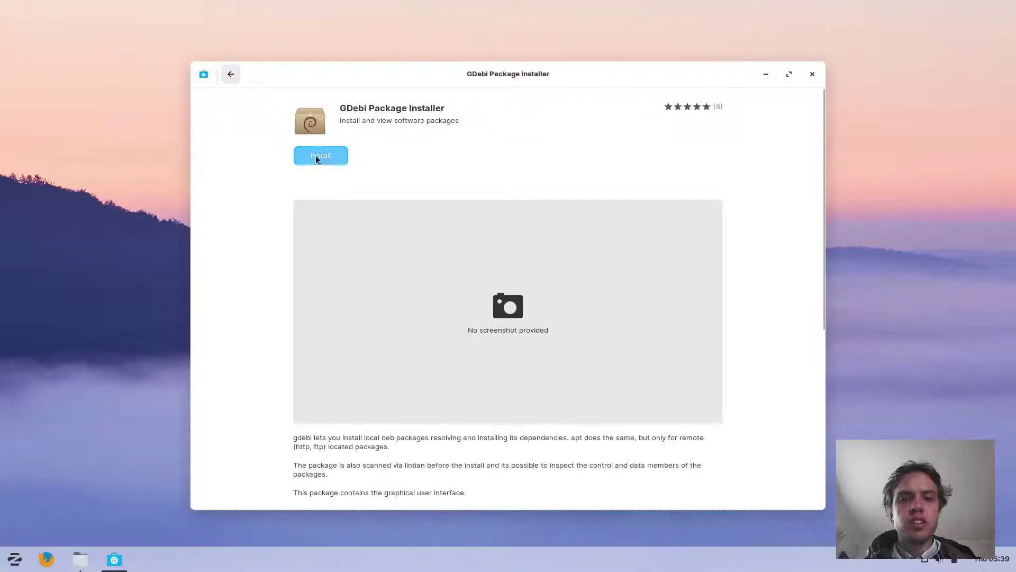
# Step: Install GDebi Package Installer, authorising with the account password
pyautogui.click(318, 159)
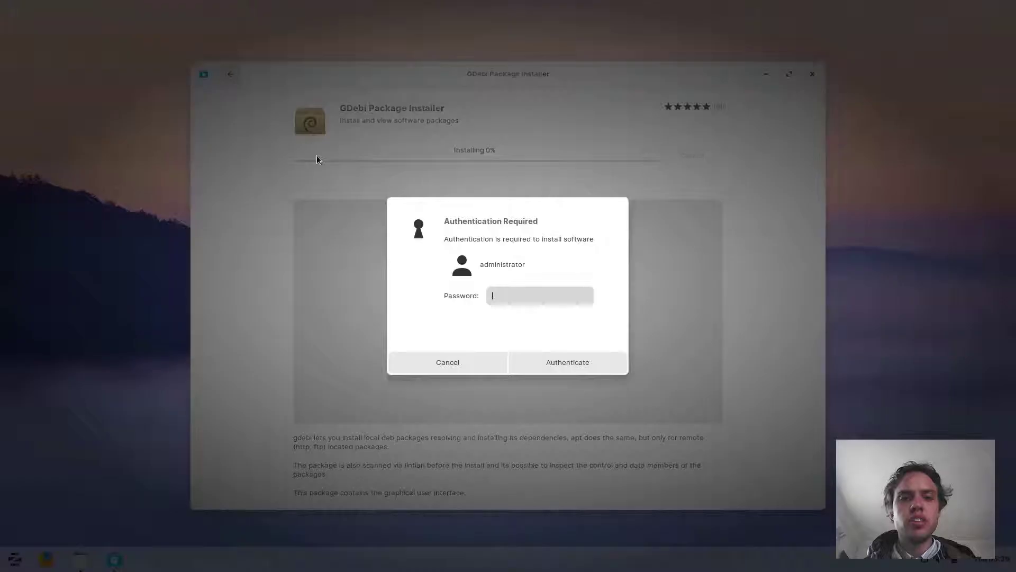
pyautogui.write('aaaaaaaa')
pyautogui.press('Return')
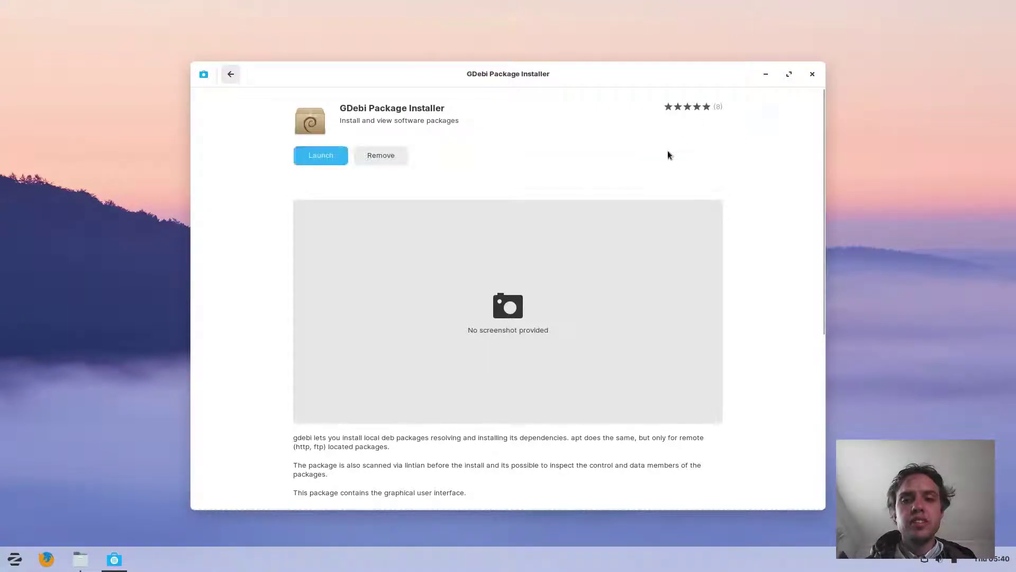
# Step: Close Software and open the Chrome .deb with GDebi Package Installer via Open With Other Application
pyautogui.click(814, 75)
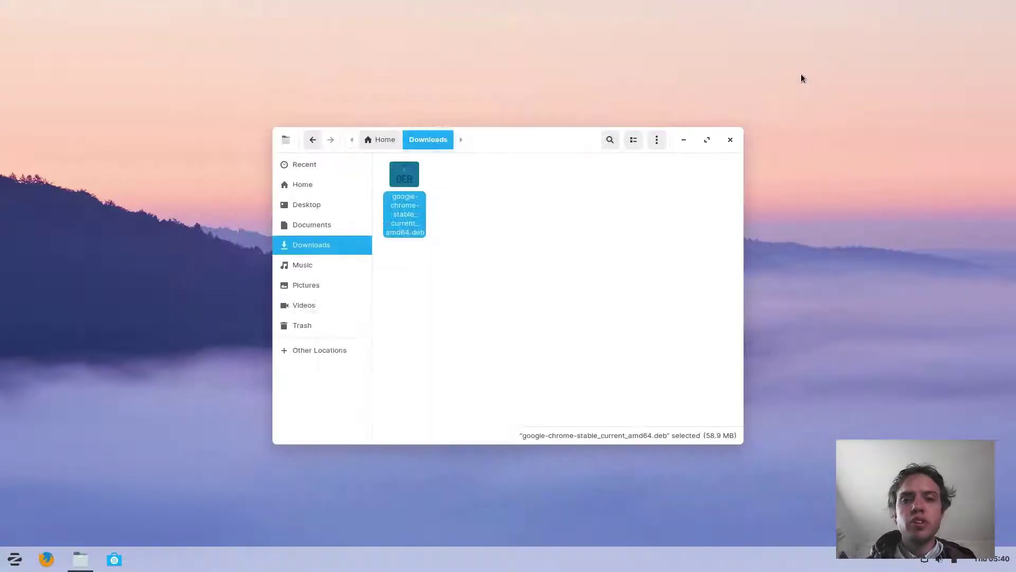
pyautogui.rightClick(402, 220)
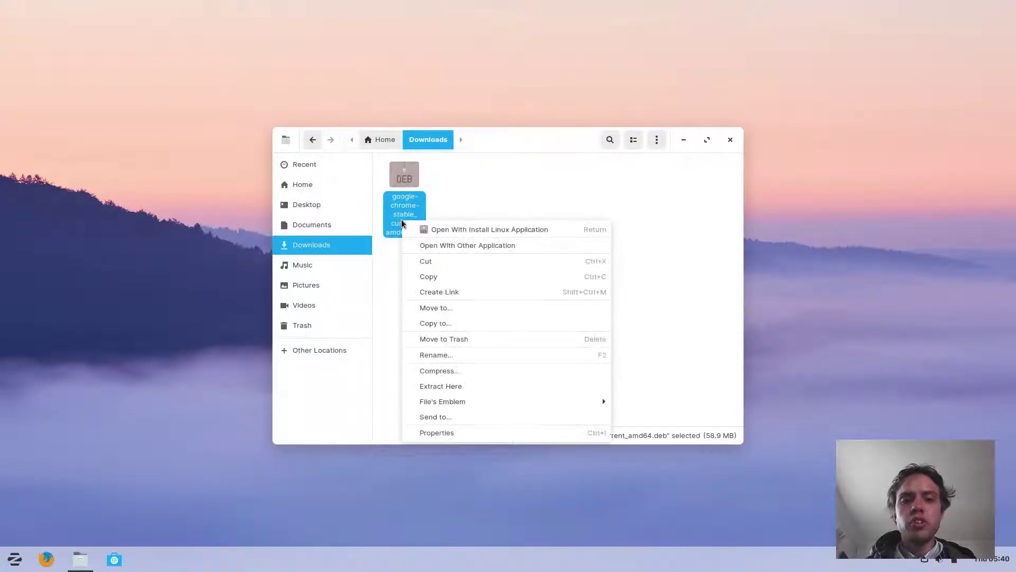
pyautogui.click(427, 245)
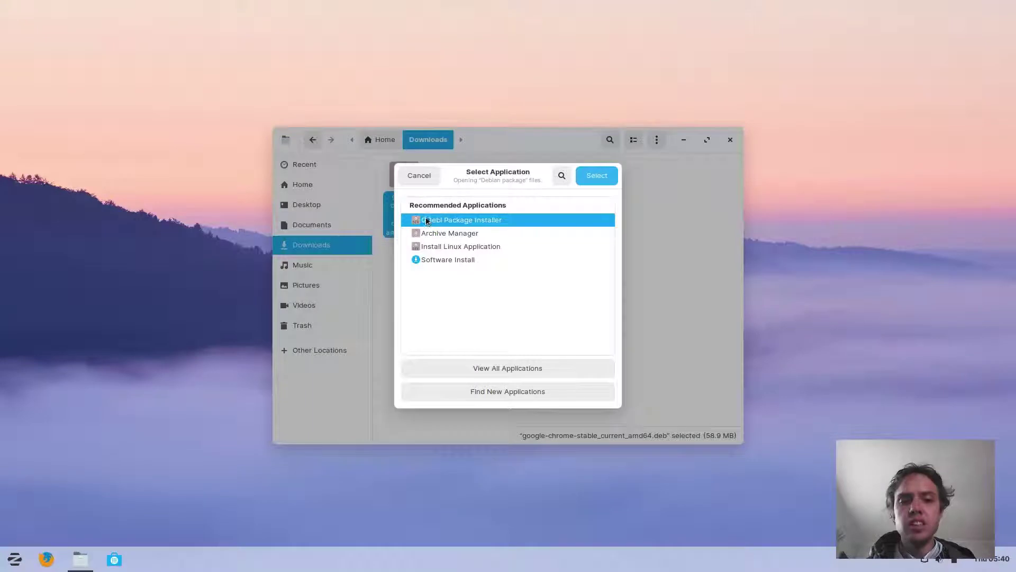
pyautogui.click(590, 175)
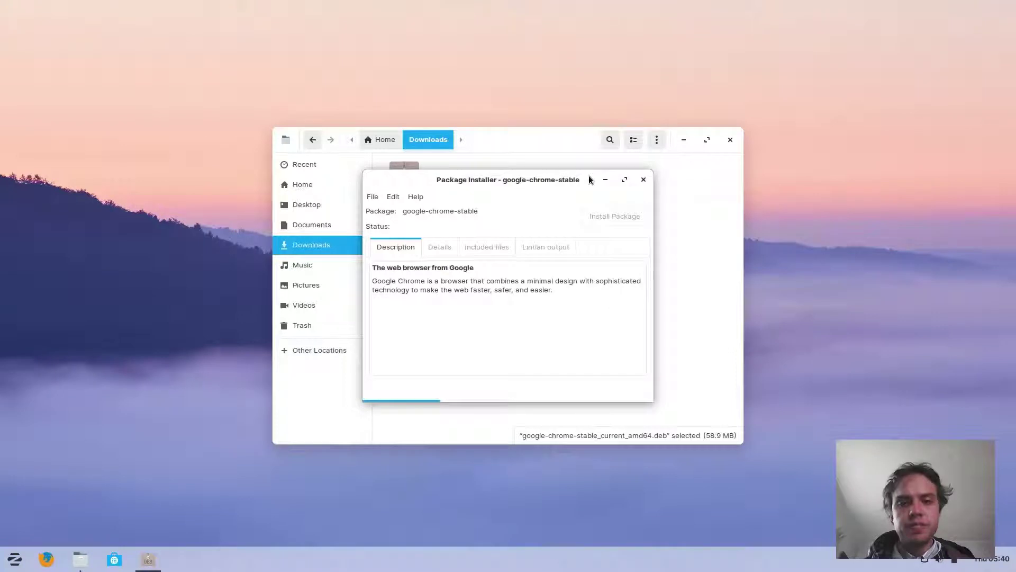
# Step: Install google-chrome-stable with the administrator password, closing Files and enabling auto-close when finished
pyautogui.click(607, 216)
pyautogui.write('********')
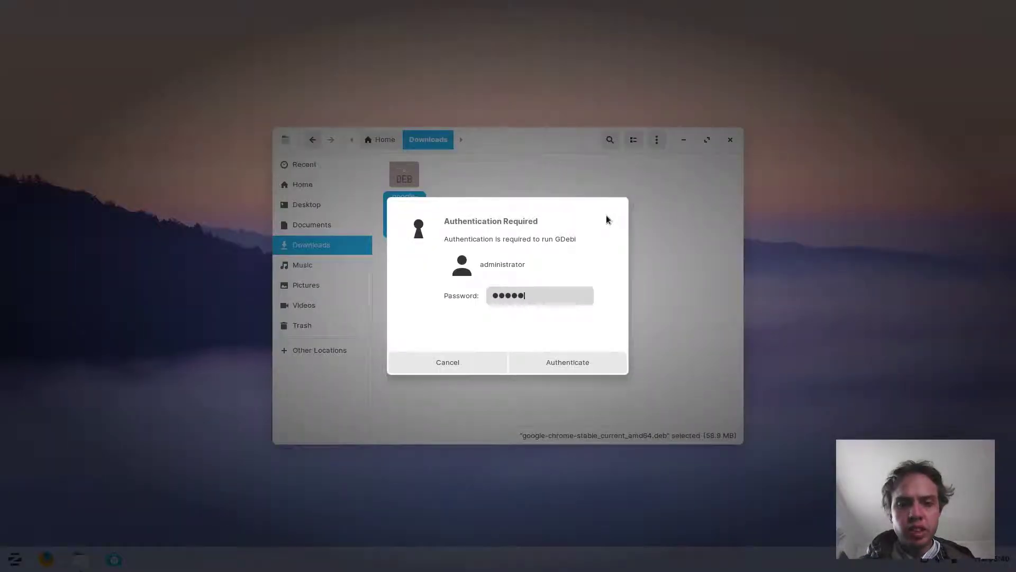
pyautogui.press('Return')
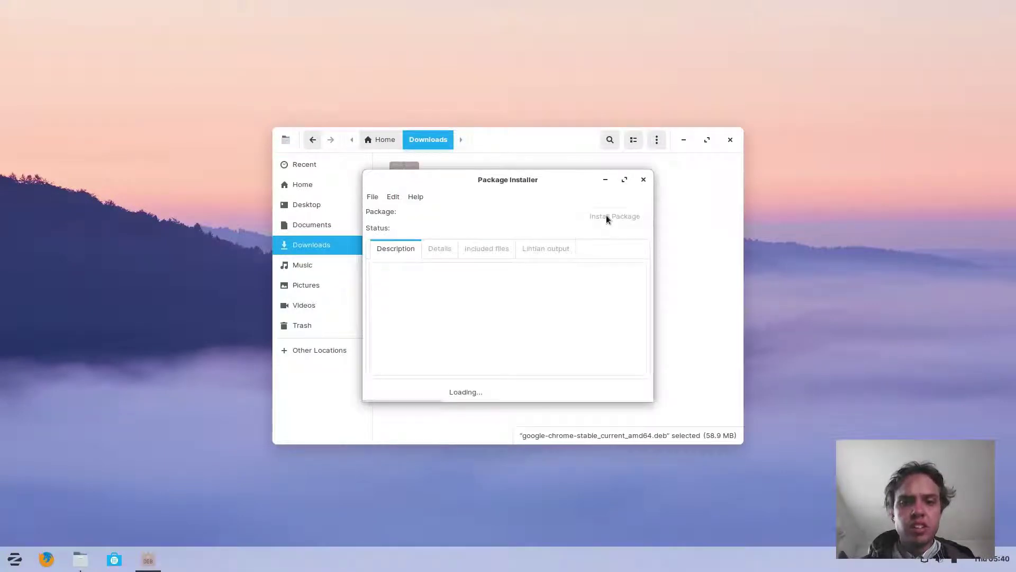
pyautogui.click(729, 140)
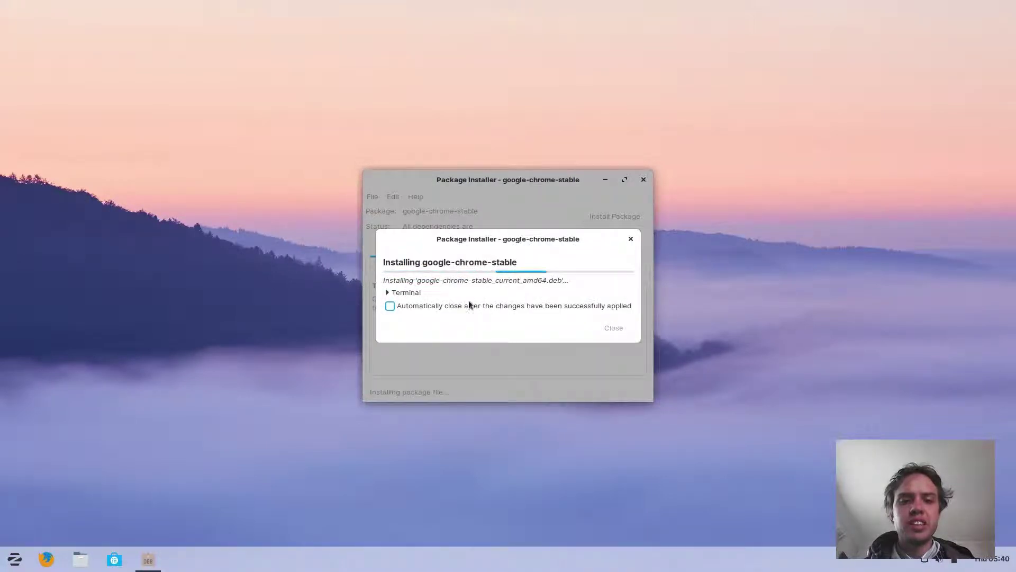
pyautogui.click(458, 305)
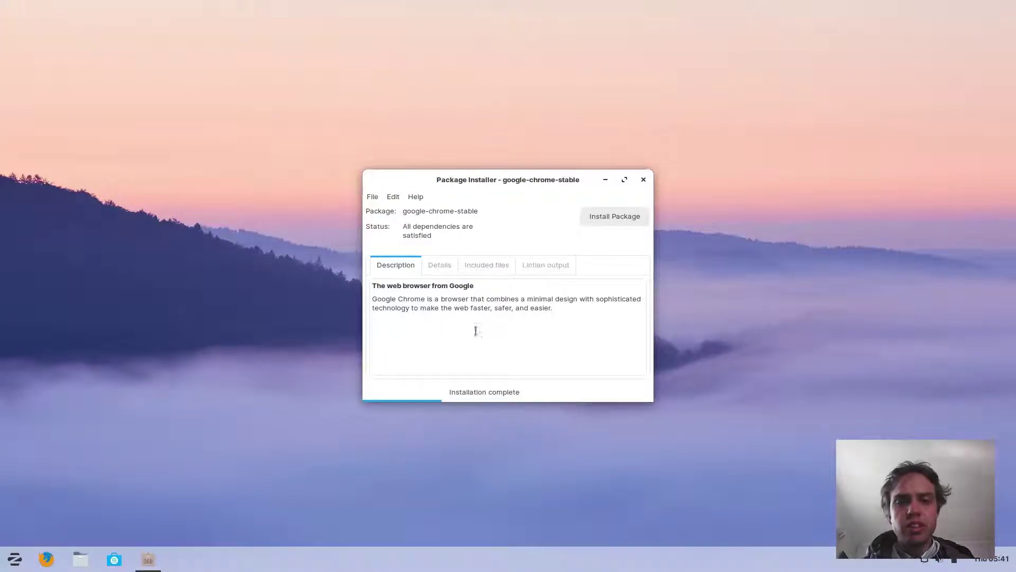
pyautogui.click(604, 216)
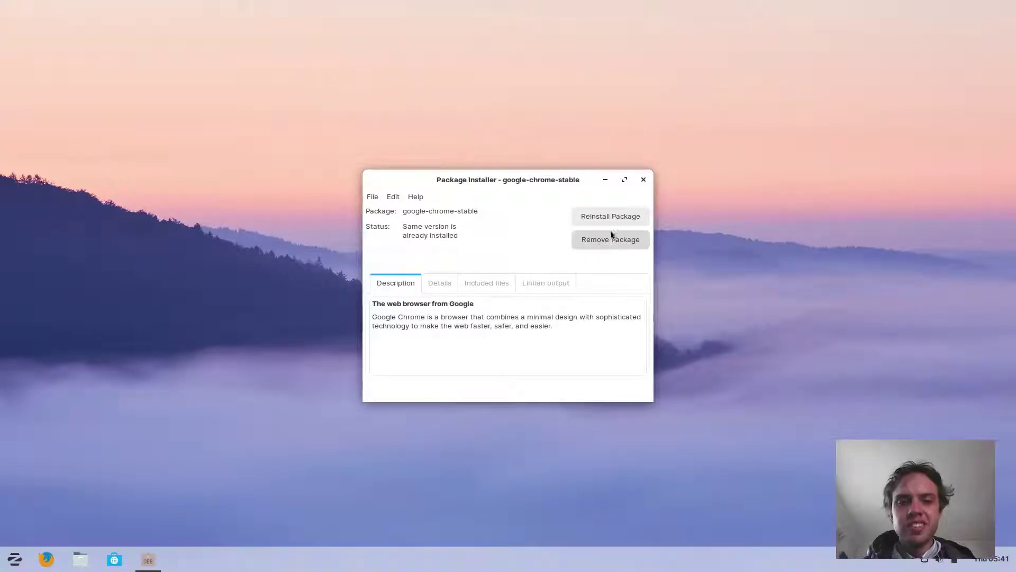
# Step: Close GDebi, add Google Chrome from the Internet menu to Favorites, and launch it
pyautogui.click(643, 182)
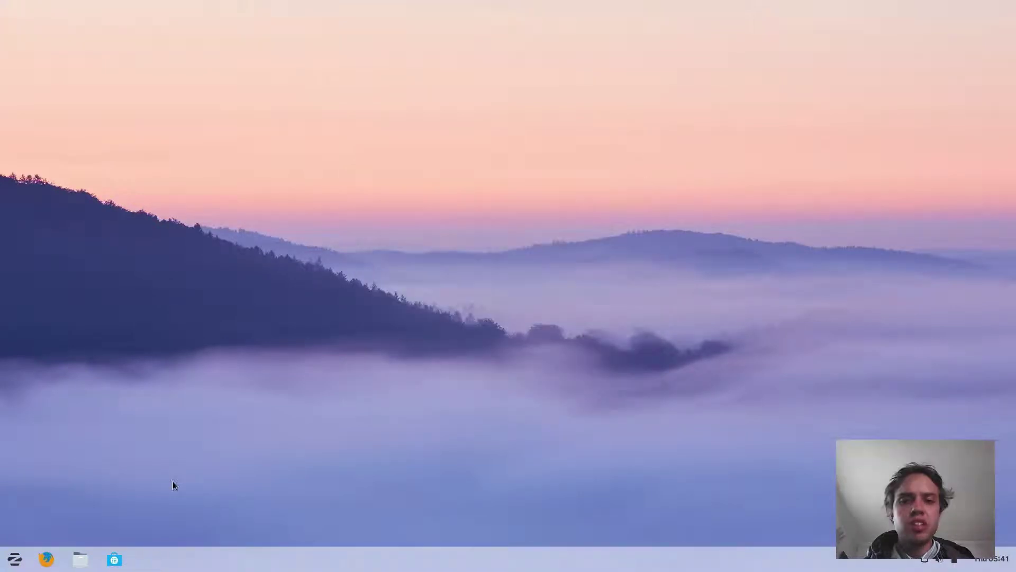
pyautogui.click(15, 561)
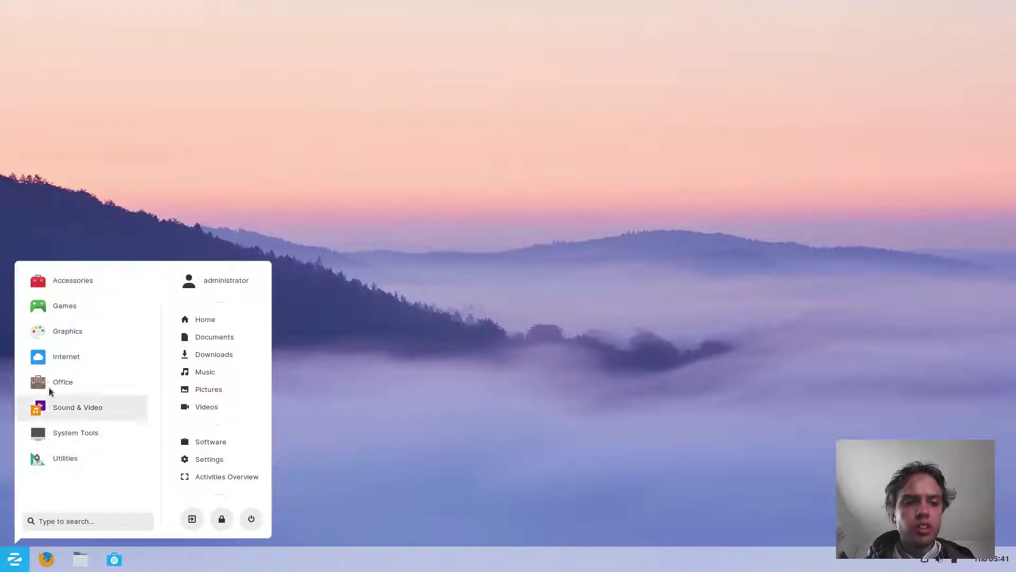
pyautogui.click(50, 357)
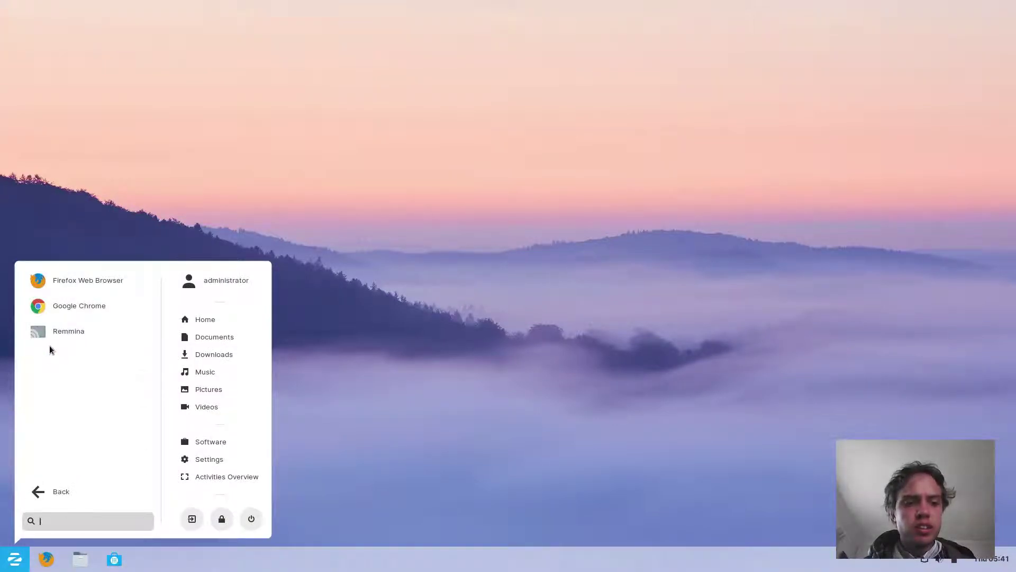
pyautogui.rightClick(51, 313)
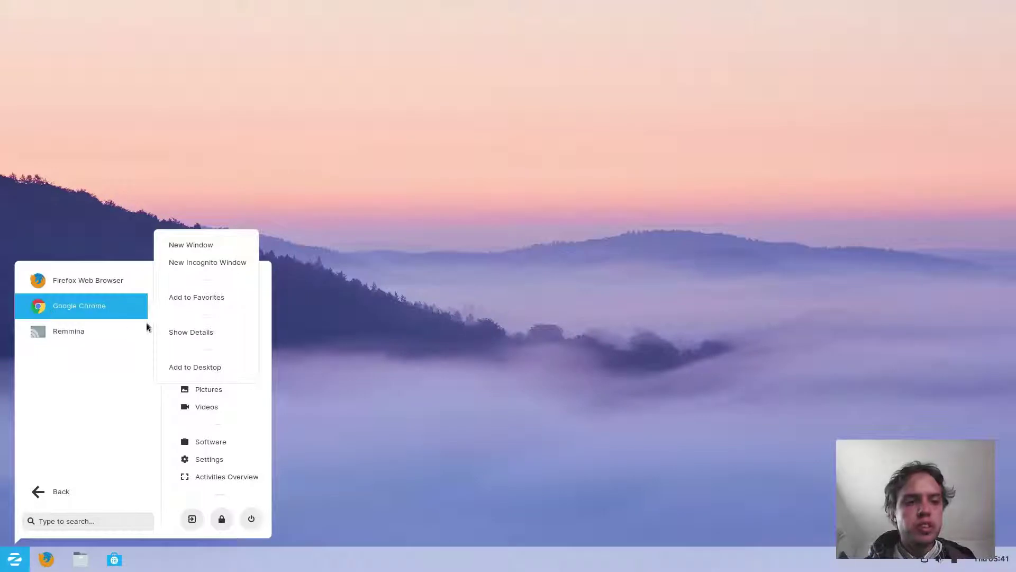
pyautogui.click(183, 298)
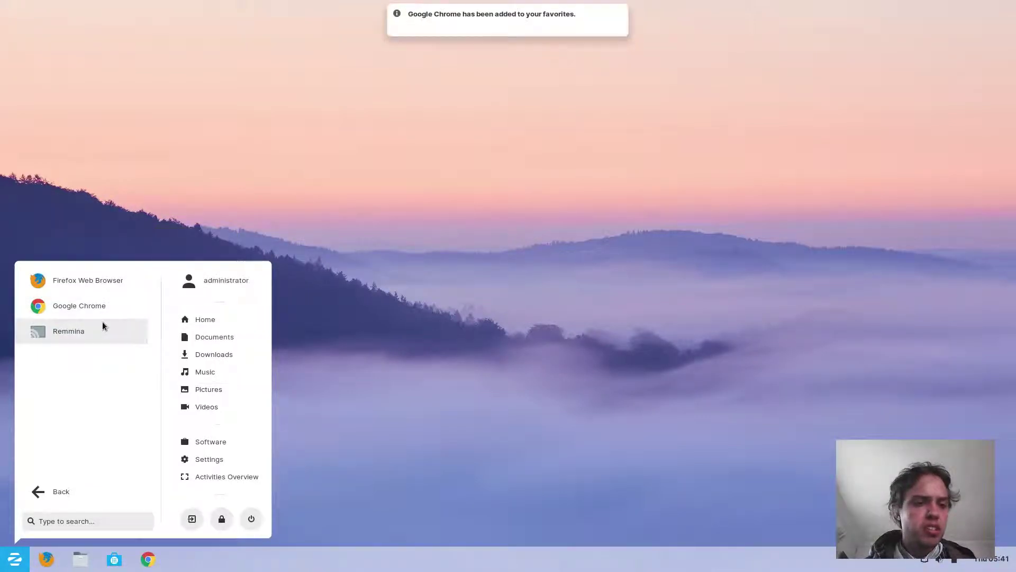
pyautogui.click(49, 306)
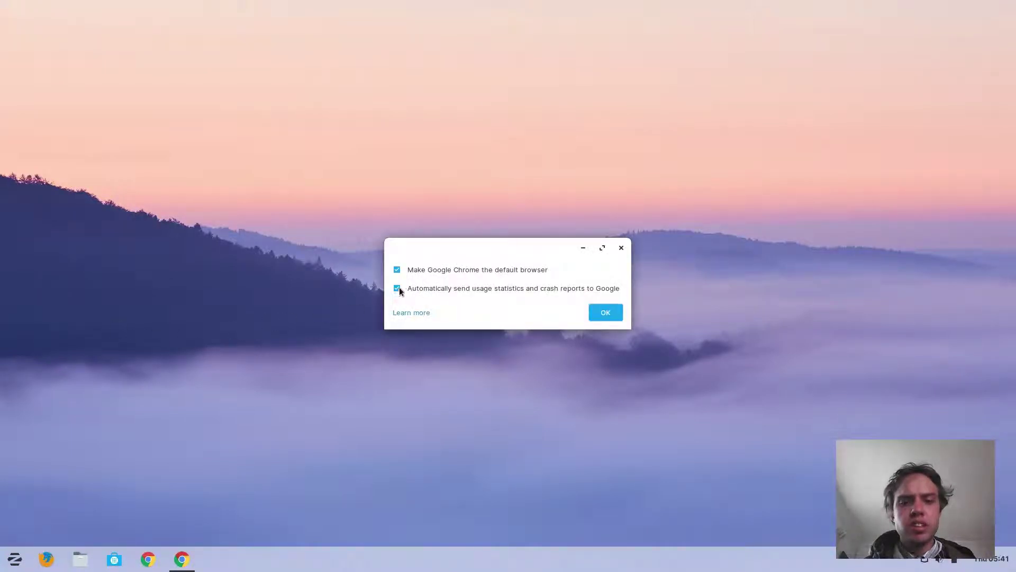
# Step: Accept Chrome's first run with usage reports off, maximise it, and keep only a New Tab
pyautogui.click(398, 288)
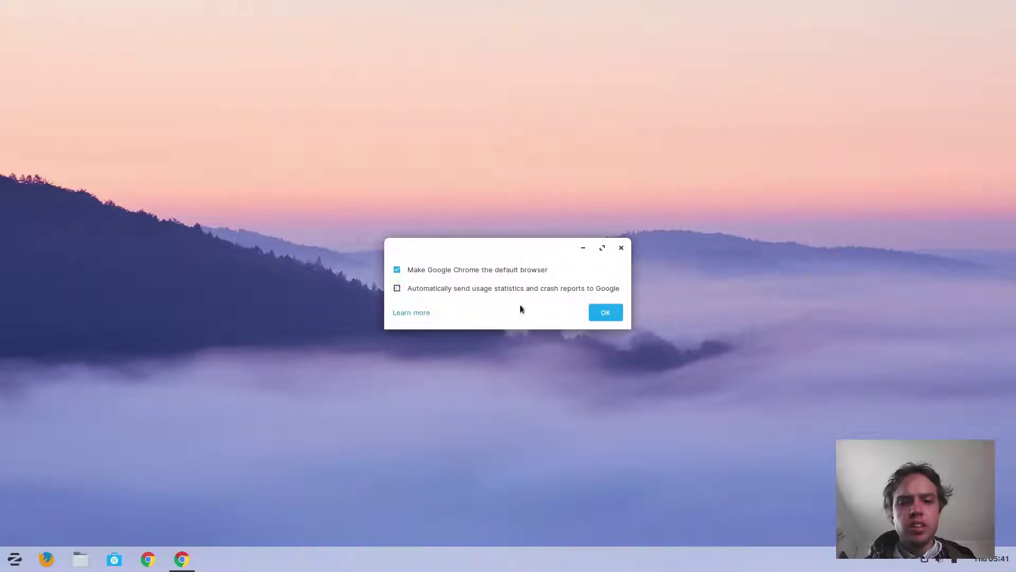
pyautogui.click(606, 312)
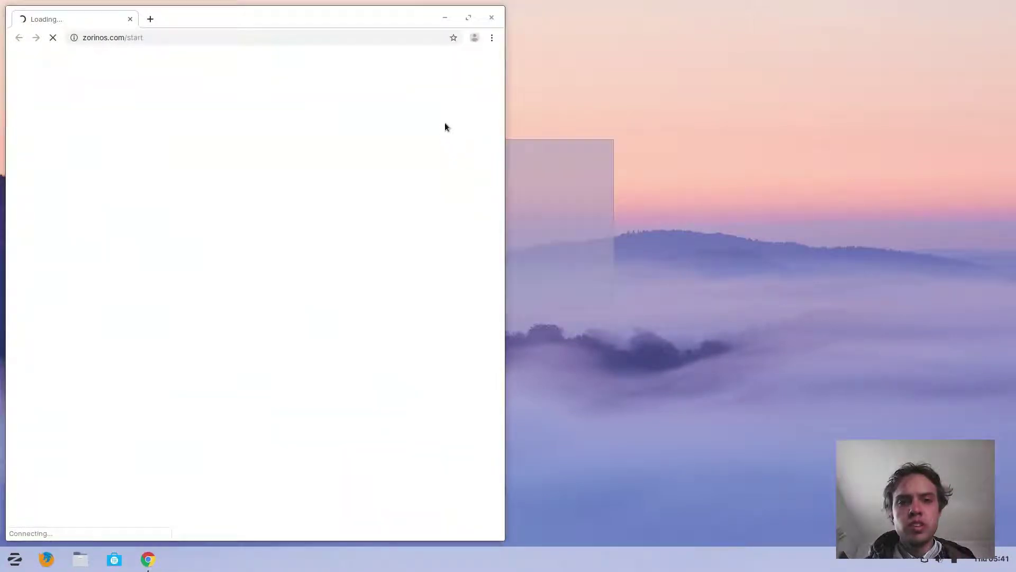
pyautogui.doubleClick(360, 16)
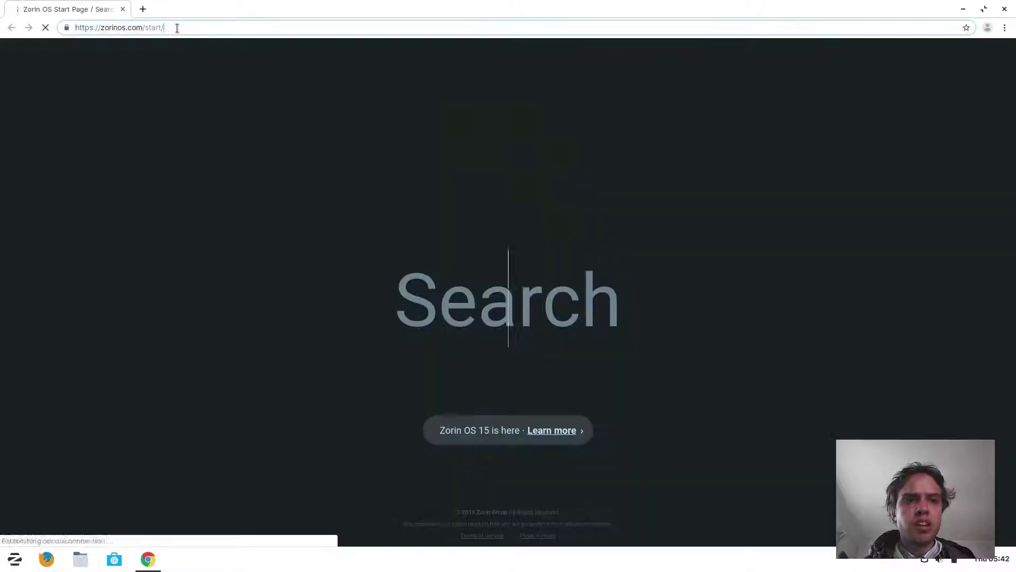
pyautogui.click(177, 28)
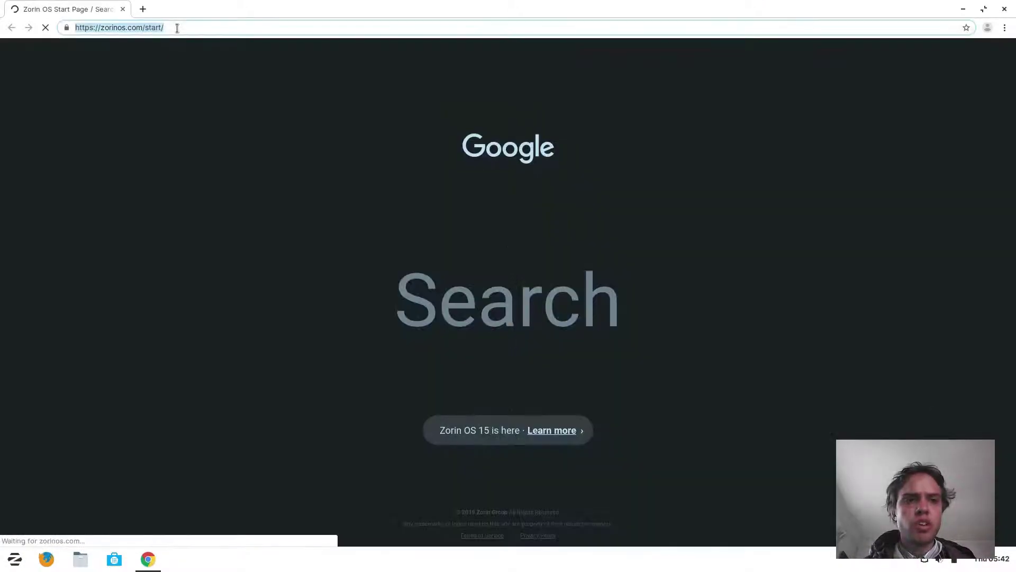
pyautogui.click(143, 9)
pyautogui.click(123, 9)
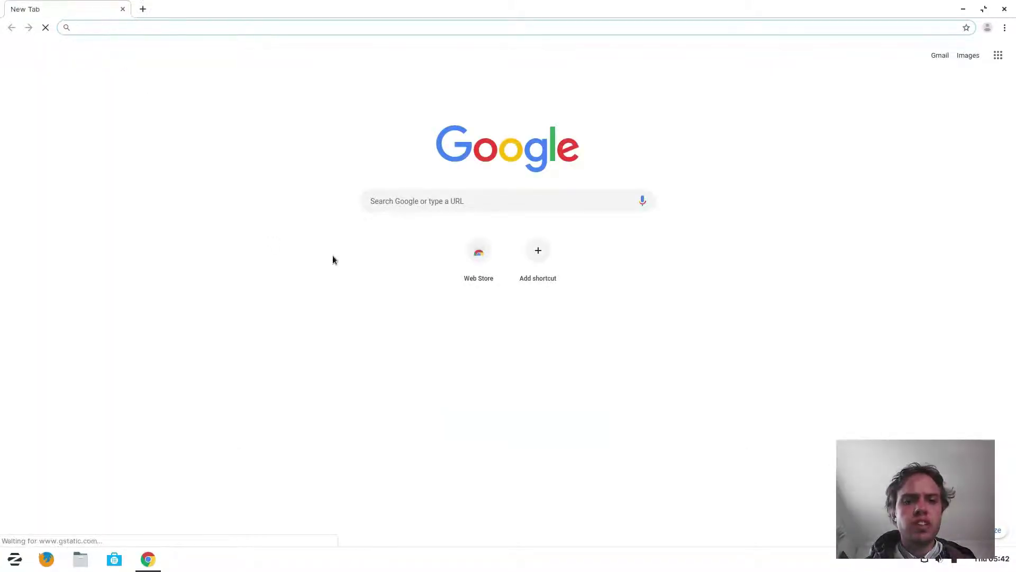